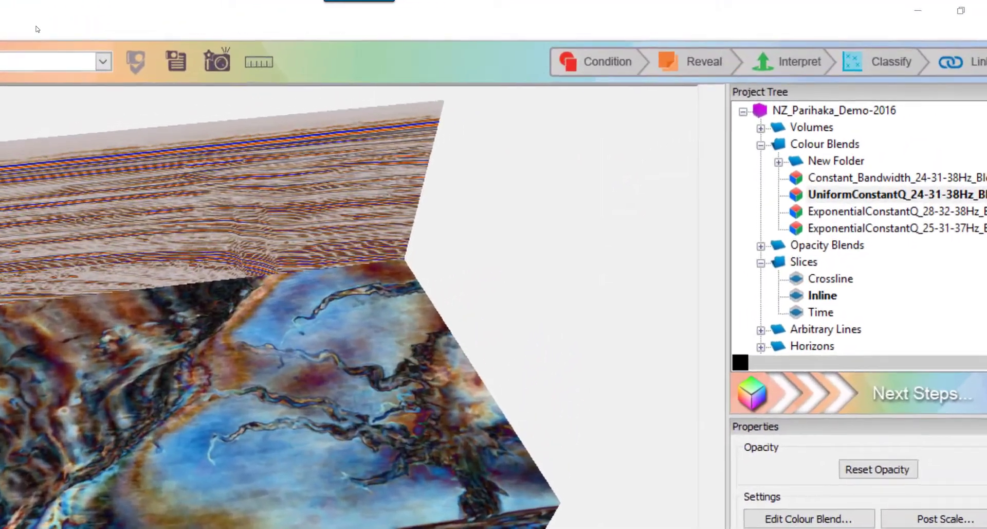
Open the Frequency Decomposition workflow and set its source to the 1340 ms time slice of DemoSub_NCvol.
{"action": "left_click", "coordinate": [759, 42]}
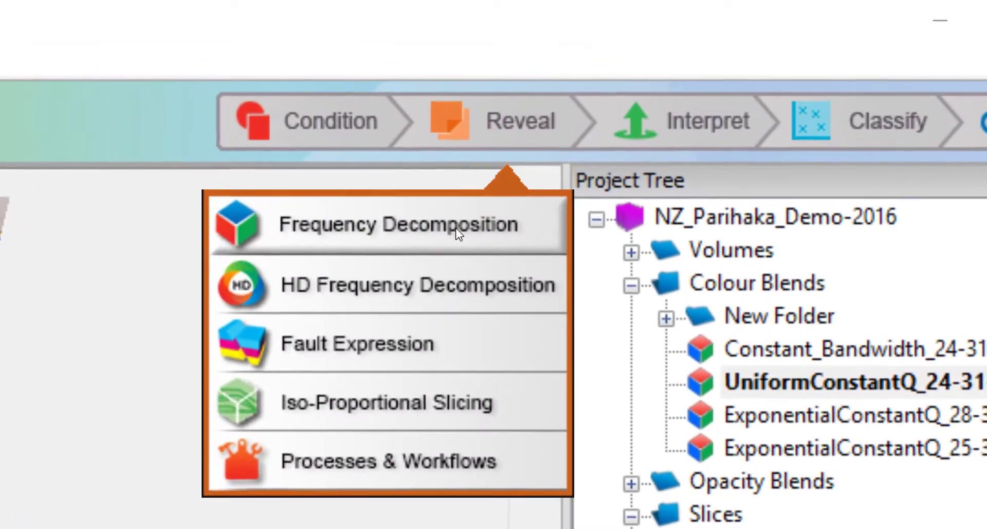
{"action": "left_click", "coordinate": [598, 155]}
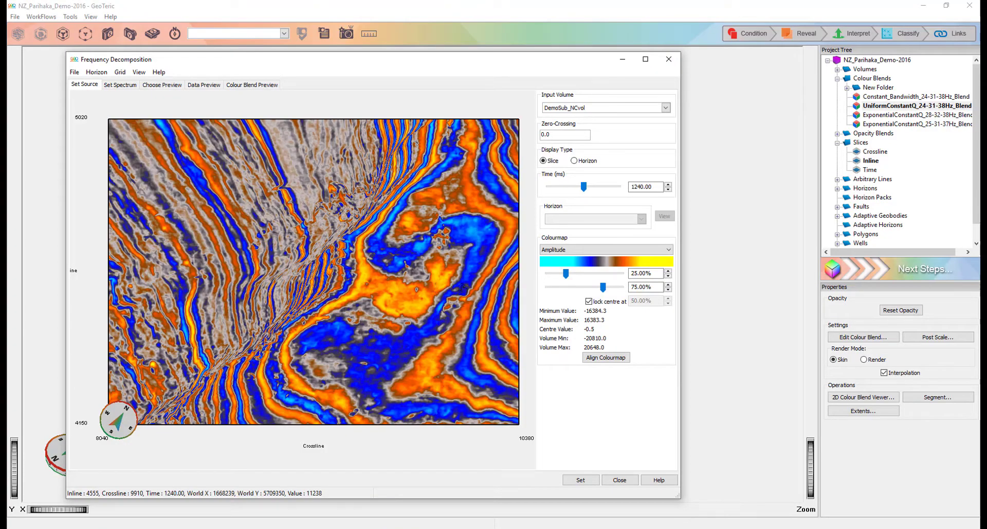
{"action": "left_click", "coordinate": [637, 186]}
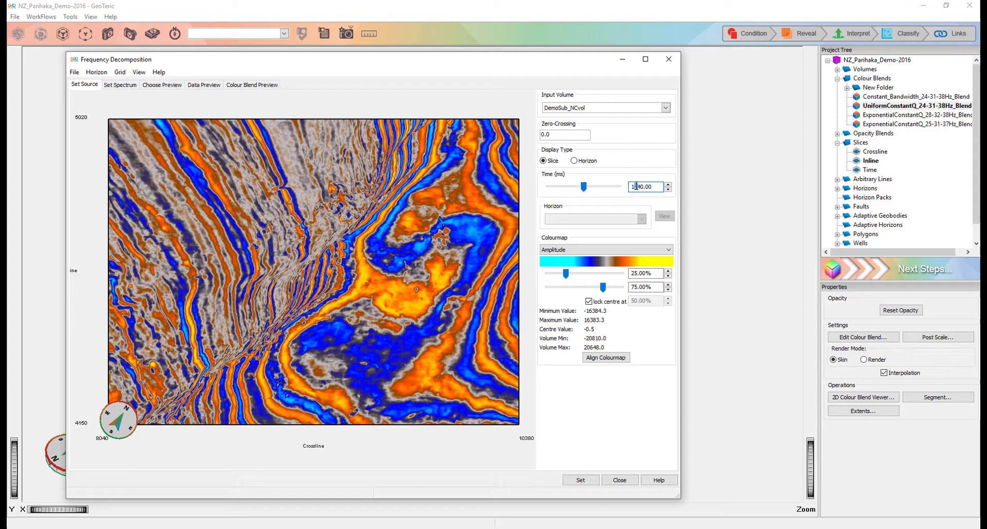
{"action": "type", "text": "3"}
{"action": "key", "text": "Tab"}
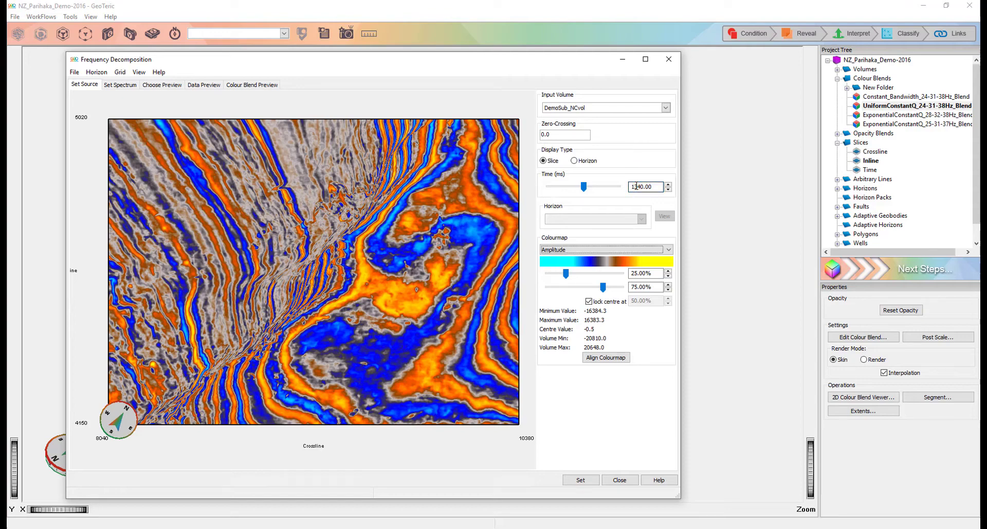
{"action": "left_click", "coordinate": [580, 480]}
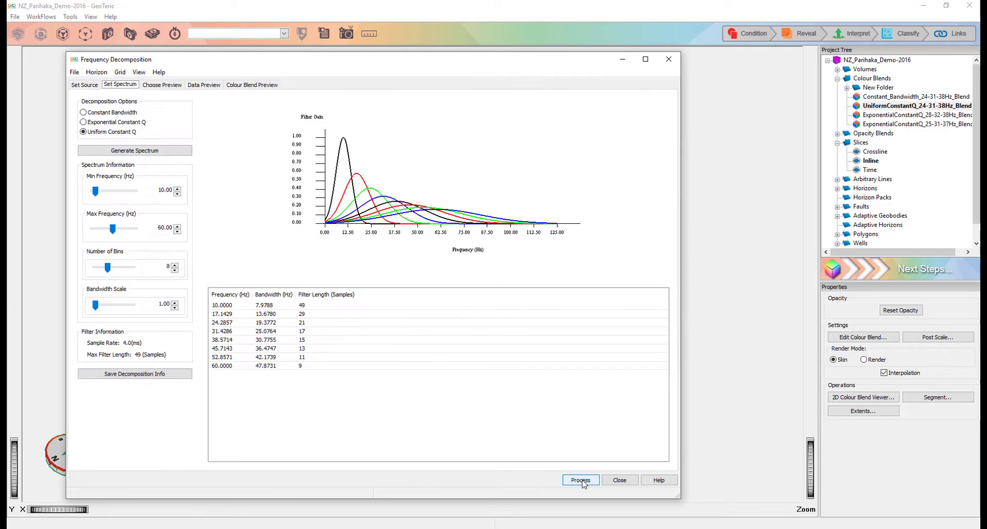
Generate the spectrum and compare the Uniform and Exponential Constant Q options, settling on Exponential Constant Q.
{"action": "left_click", "coordinate": [146, 152]}
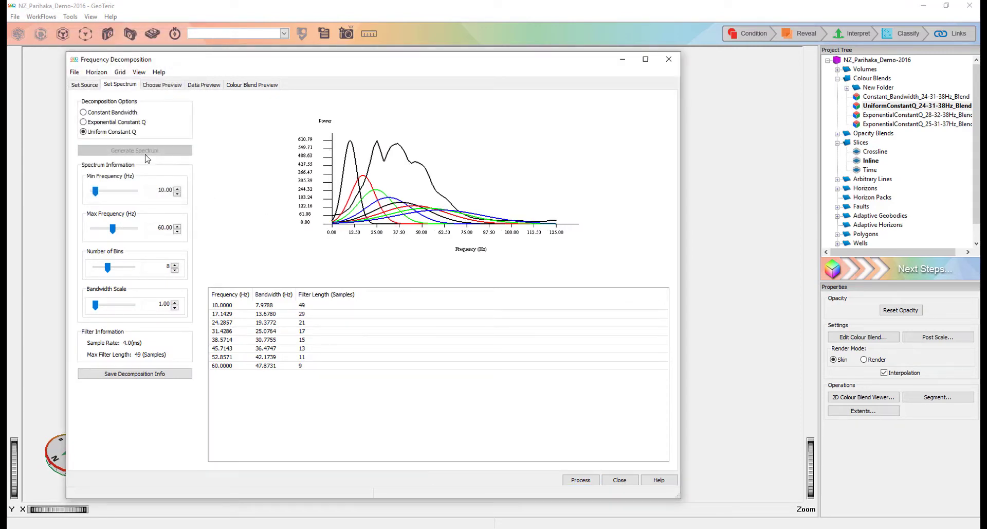
{"action": "left_click", "coordinate": [117, 122]}
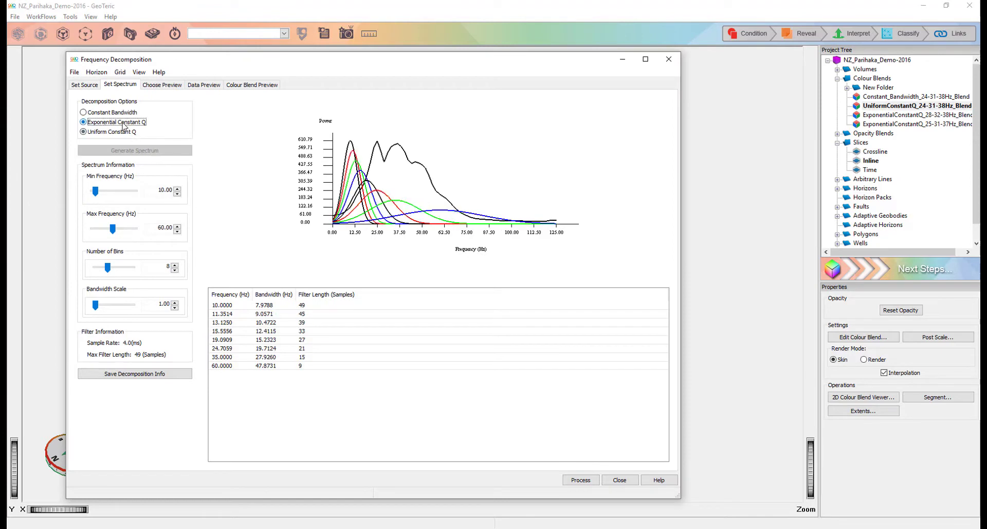
{"action": "left_click", "coordinate": [124, 132]}
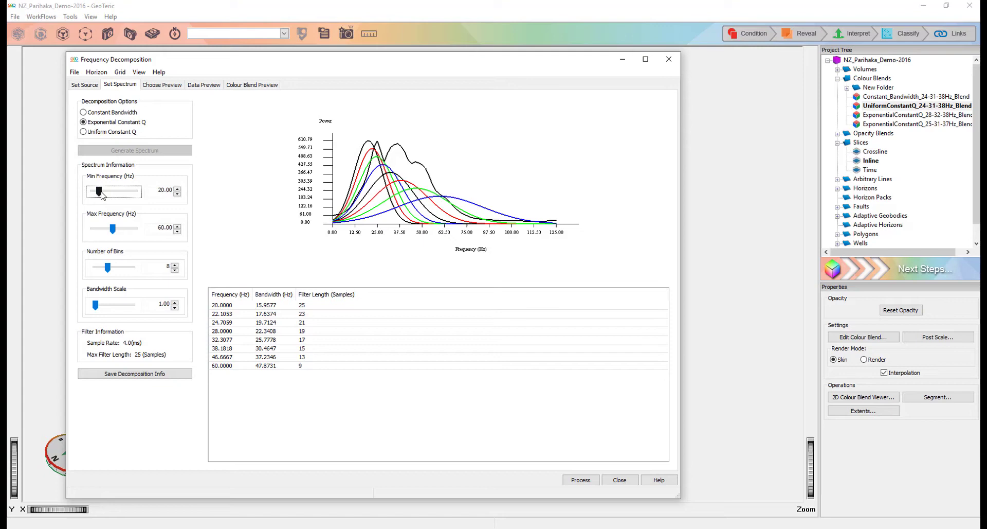
Set the decomposition's minimum frequency to 20 Hz.
{"action": "left_click_drag", "start_coordinate": [101, 195], "coordinate": [101, 196]}
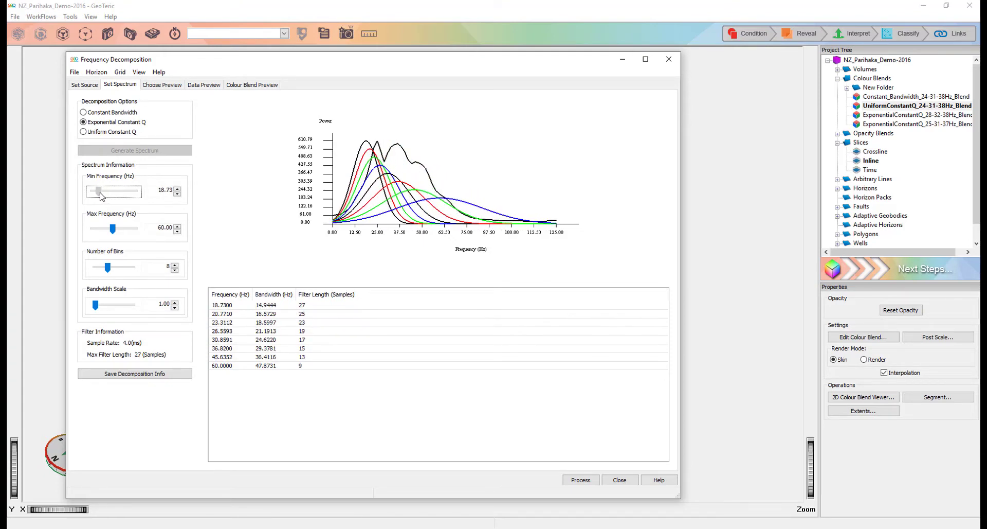
{"action": "double_click", "coordinate": [170, 194]}
{"action": "type", "text": "20"}
{"action": "key", "text": "Return"}
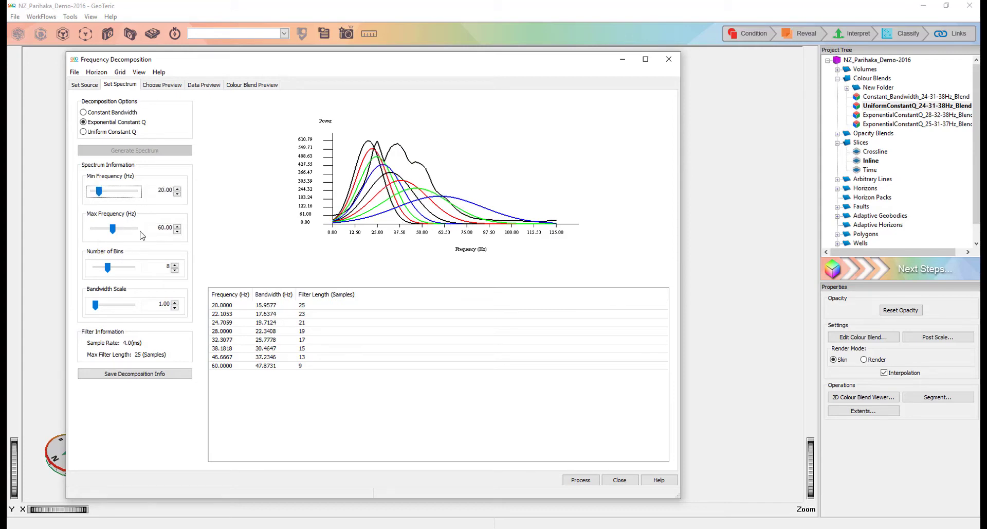
Try a maximum frequency of 91.05 Hz and 5 bins on the spectrum, returning to Exponential Constant Q with 8 bins.
{"action": "left_click_drag", "start_coordinate": [113, 230], "coordinate": [109, 235]}
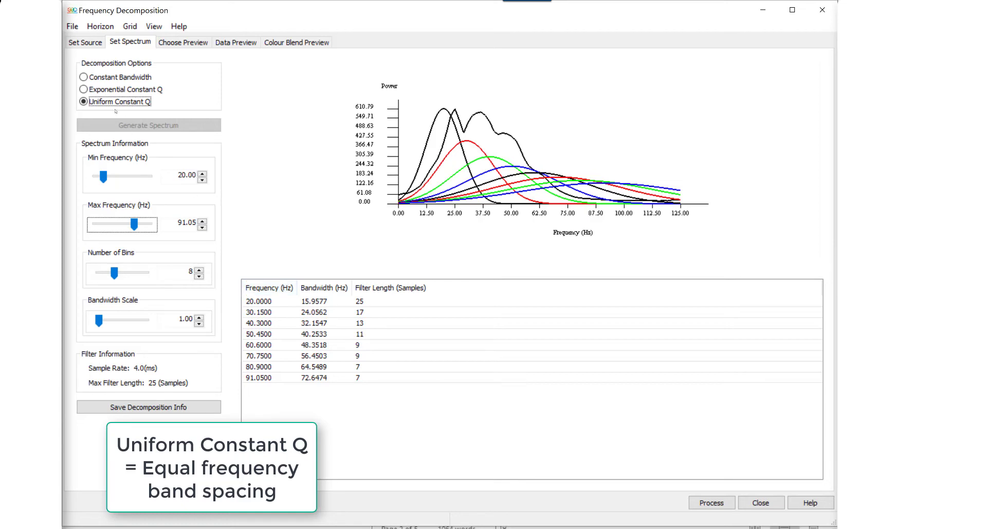
{"action": "left_click", "coordinate": [119, 89]}
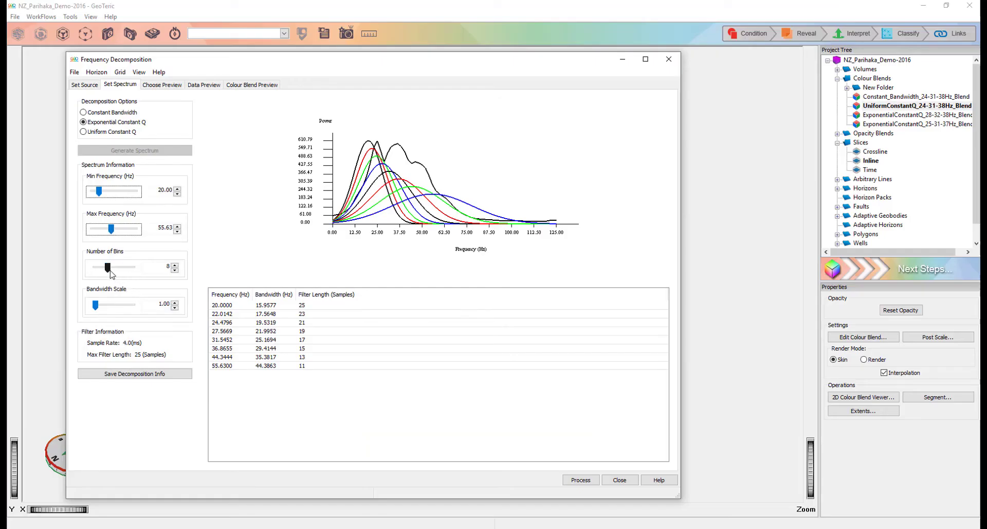
{"action": "left_click", "coordinate": [175, 271]}
{"action": "left_click", "coordinate": [174, 271]}
{"action": "left_click", "coordinate": [175, 271]}
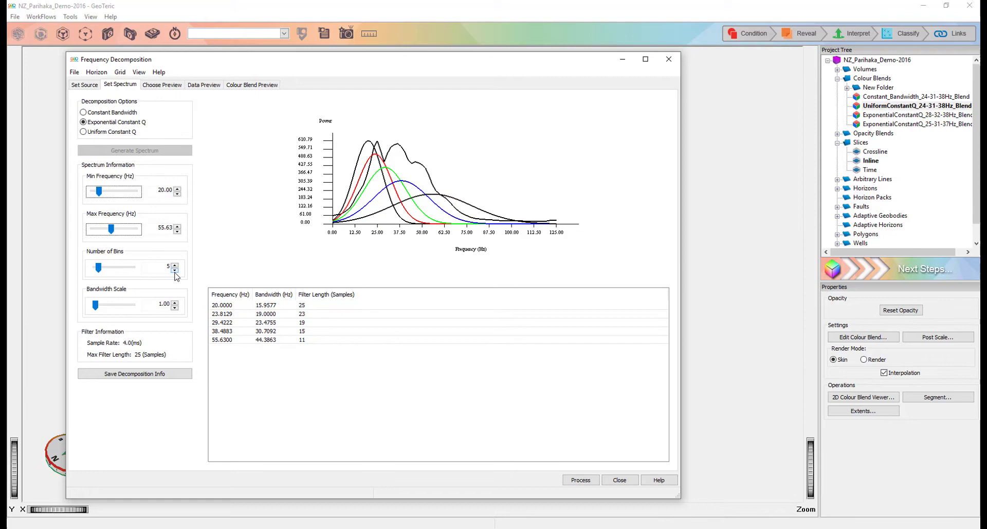
{"action": "scroll", "coordinate": [177, 267], "scroll_direction": "up", "scroll_amount": 3}
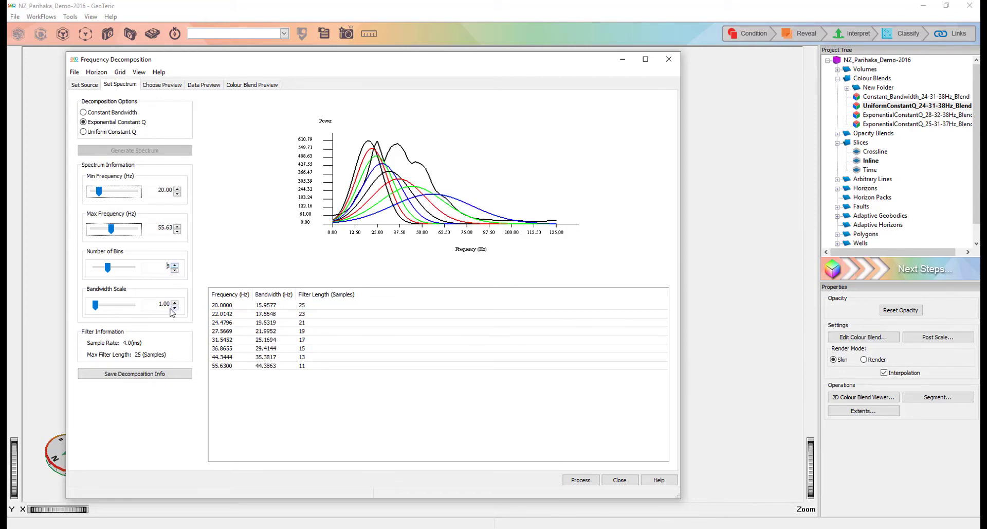
{"action": "mouse_move", "coordinate": [99, 311]}
{"action": "left_mouse_down"}
{"action": "mouse_move", "coordinate": [107, 311]}
{"action": "mouse_move", "coordinate": [99, 309]}
{"action": "left_mouse_up"}
Set the decomposition's maximum frequency to 60 Hz.
{"action": "left_click_drag", "start_coordinate": [152, 227], "coordinate": [197, 231]}
{"action": "type", "text": "60"}
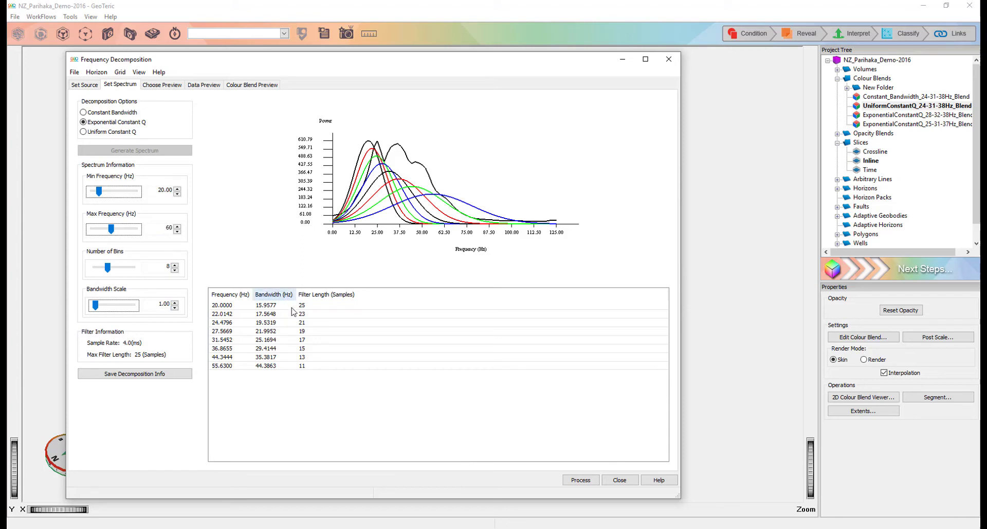
{"action": "key", "text": "Return"}
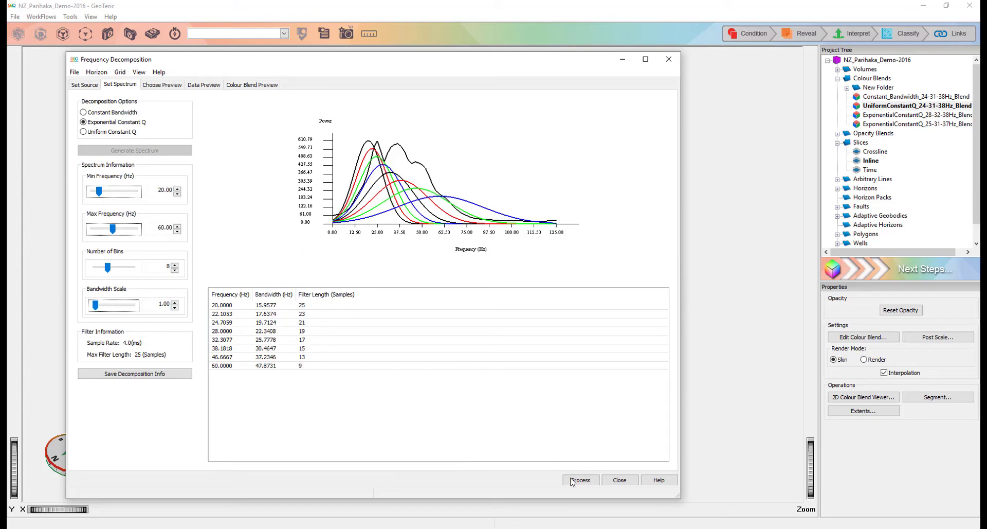
Process the frequency decomposition and set the preview to Colour Blend Preview Mode.
{"action": "left_click", "coordinate": [580, 479]}
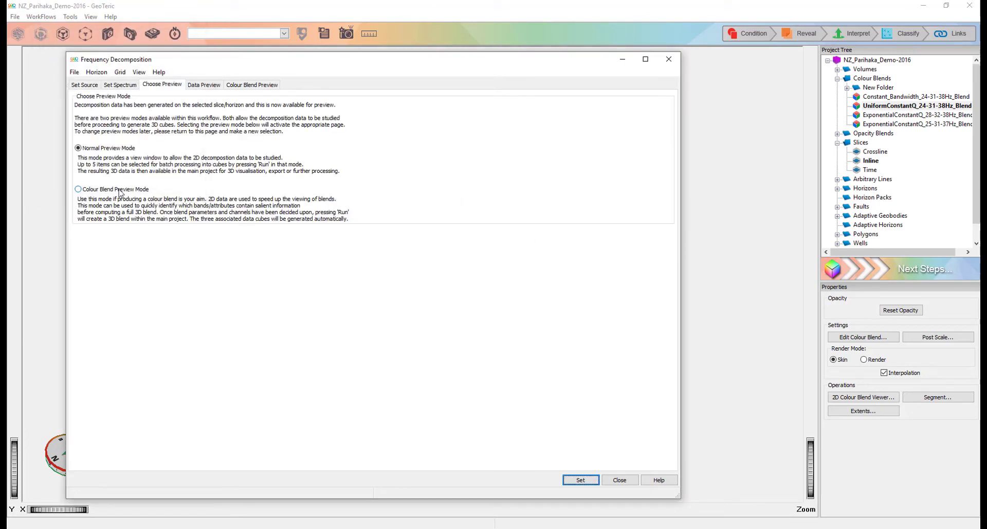
{"action": "left_click", "coordinate": [78, 189]}
{"action": "left_click", "coordinate": [580, 479]}
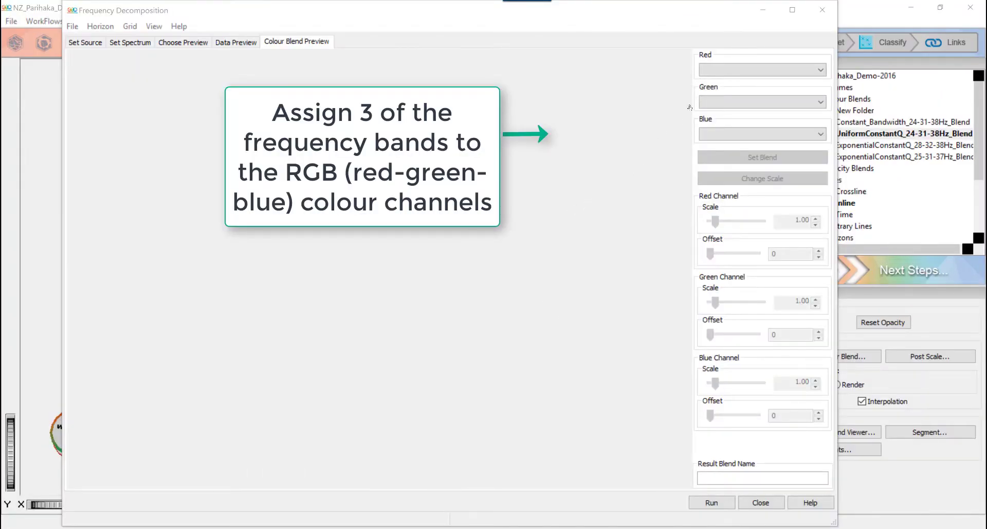
Preview a colour blend with the 20,00, 22,11 and 24,71 magnitudes as the red, green and blue channels.
{"action": "left_click", "coordinate": [741, 69]}
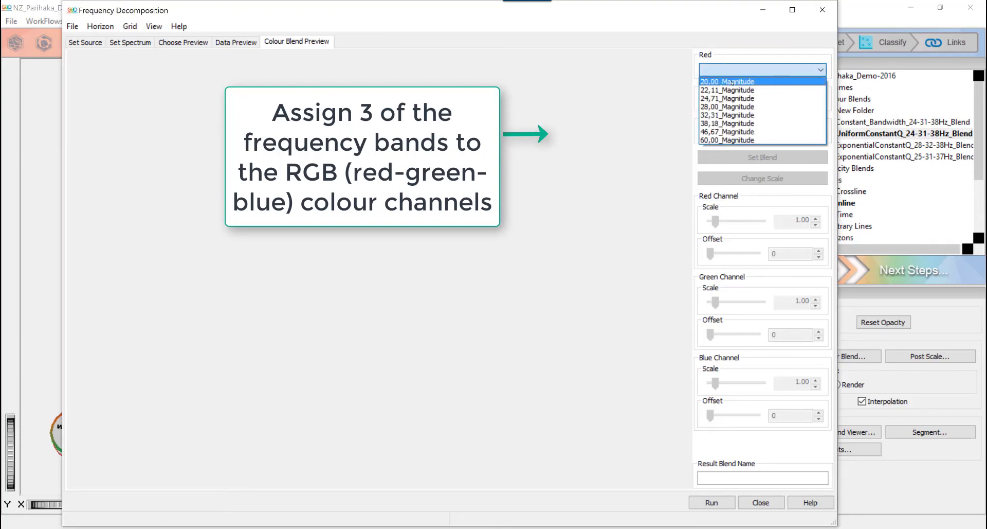
{"action": "left_click", "coordinate": [733, 82]}
{"action": "left_click", "coordinate": [730, 102]}
{"action": "left_click", "coordinate": [728, 122]}
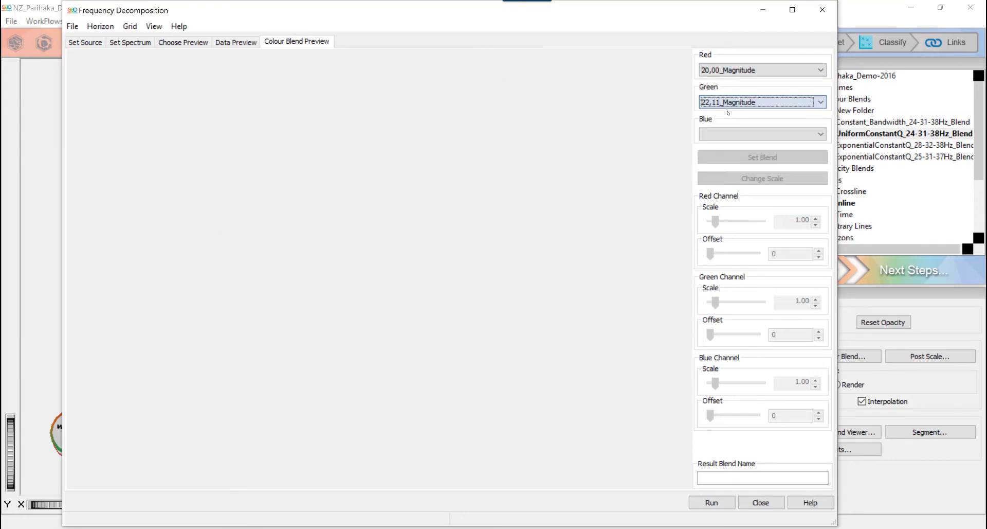
{"action": "left_click", "coordinate": [740, 134]}
{"action": "left_click", "coordinate": [742, 161]}
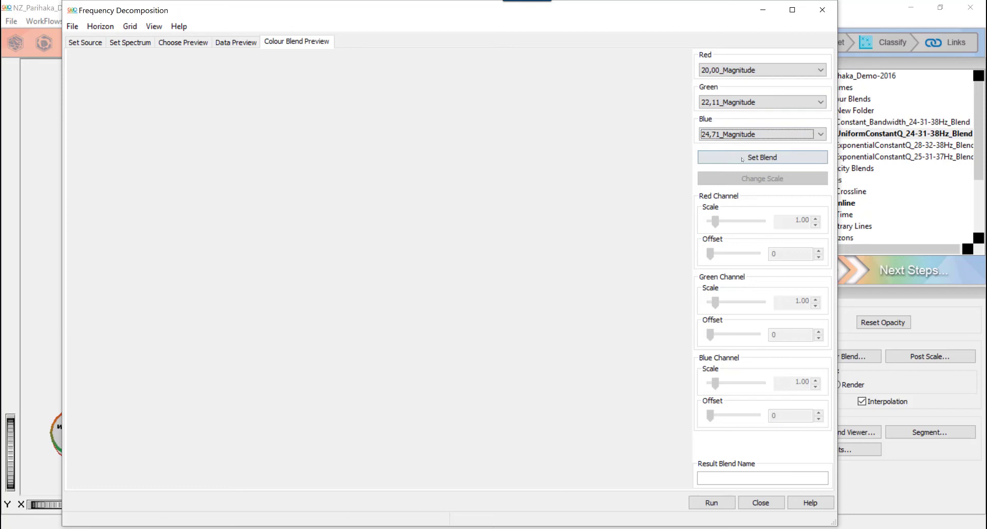
{"action": "left_click", "coordinate": [742, 157]}
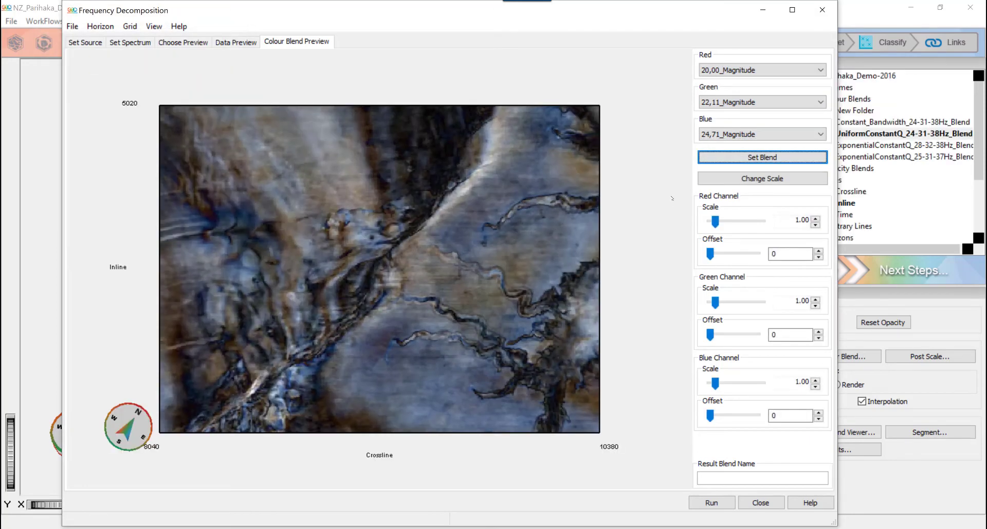
Examine the curves of the three lowest frequency bands in the spectrum and return to the colour blend preview.
{"action": "left_click", "coordinate": [140, 43]}
{"action": "left_click", "coordinate": [301, 304]}
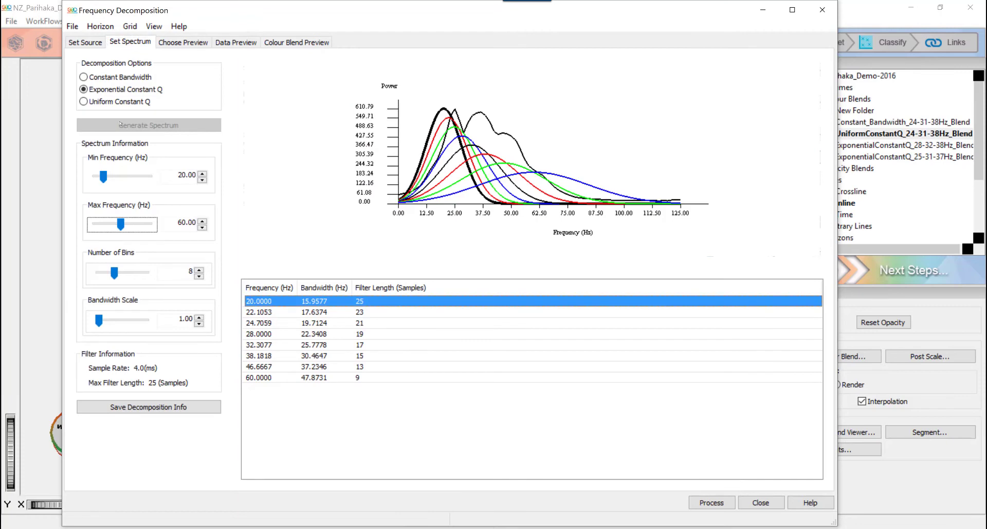
{"action": "left_click", "coordinate": [294, 312]}
{"action": "key", "text": "Down"}
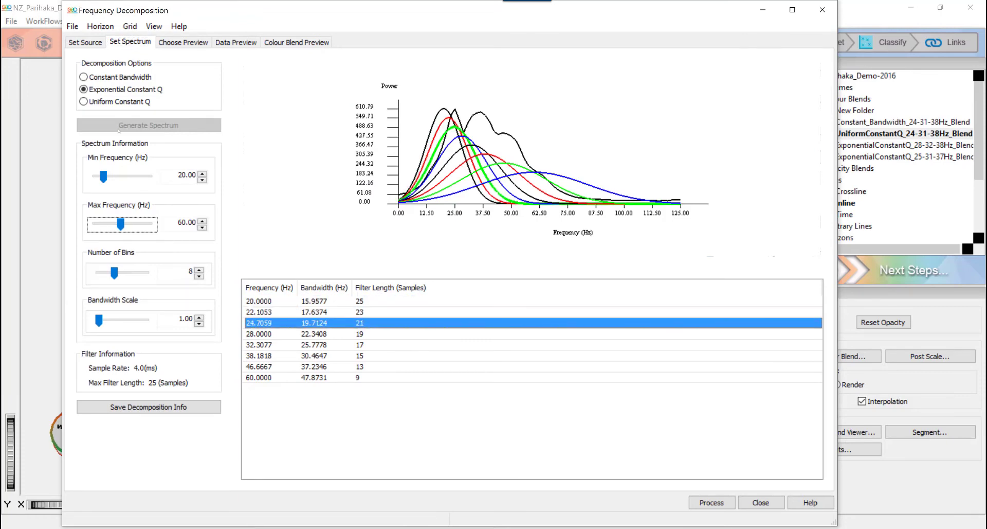
{"action": "left_click", "coordinate": [288, 41]}
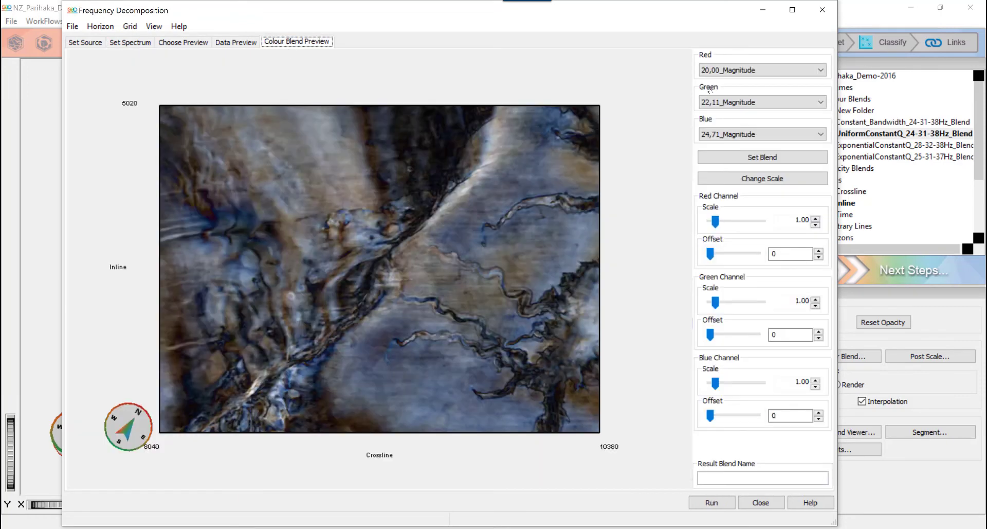
Set the blend preview to 28,00 magnitude for red, 32,31 for green and 38,18 for blue.
{"action": "left_click", "coordinate": [801, 73]}
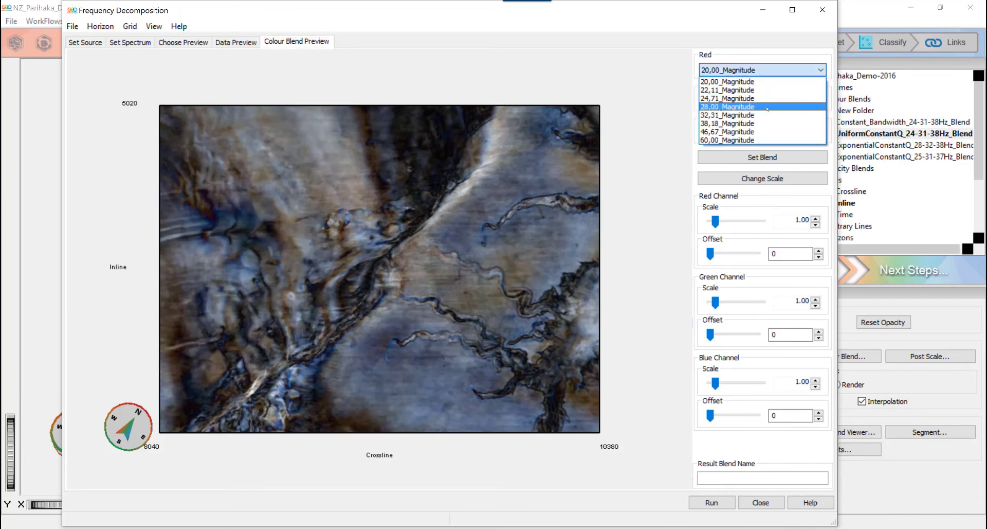
{"action": "left_click", "coordinate": [767, 107]}
{"action": "left_click", "coordinate": [756, 102]}
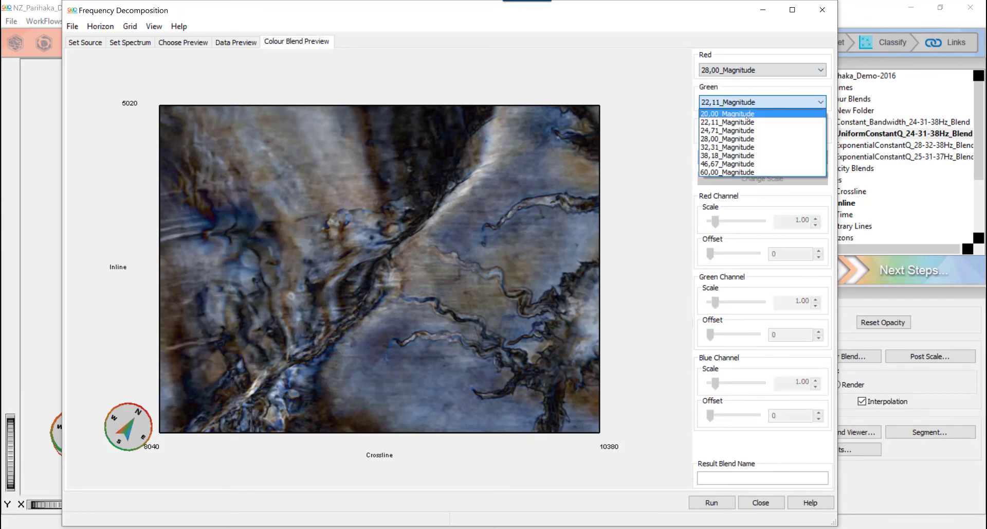
{"action": "left_click", "coordinate": [743, 144]}
{"action": "left_click", "coordinate": [742, 135]}
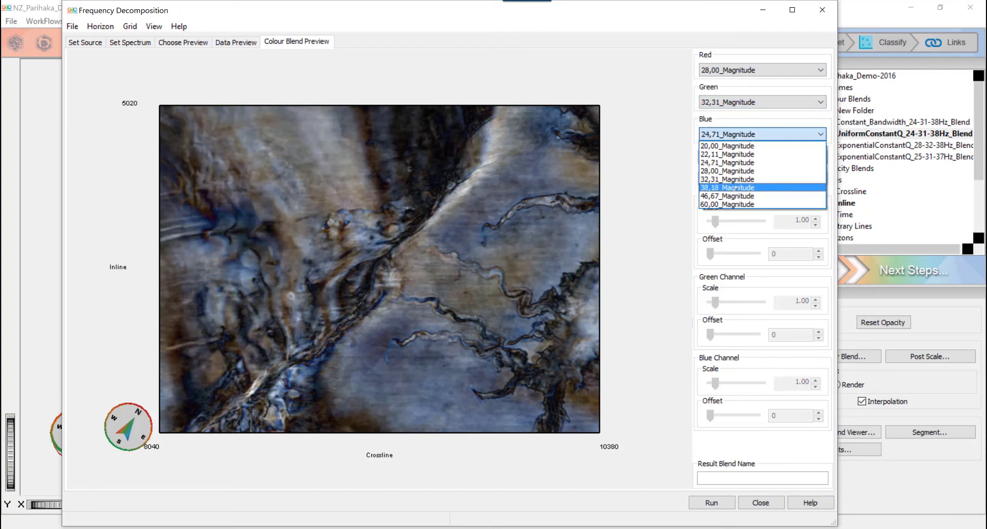
{"action": "left_click", "coordinate": [743, 184]}
{"action": "left_click", "coordinate": [743, 158]}
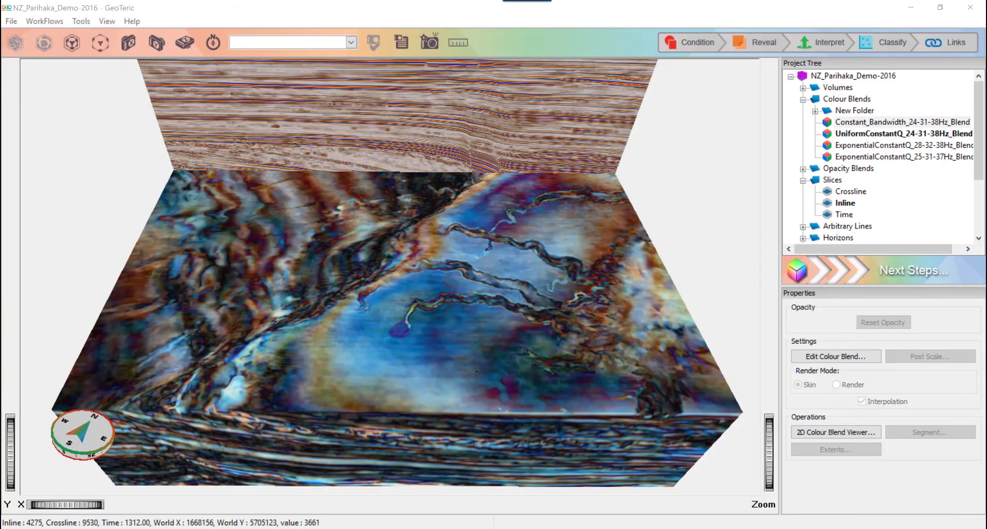
Crop the UniformConstantQ_24-31-38Hz blend to about its lower-crossline half and compare it in 3D with the adjoining Constant_Bandwidth_24-31-38Hz blend.
{"action": "mouse_move", "coordinate": [399, 416]}
{"action": "left_mouse_down"}
{"action": "mouse_move", "coordinate": [413, 400]}
{"action": "mouse_move", "coordinate": [410, 420]}
{"action": "left_mouse_up"}
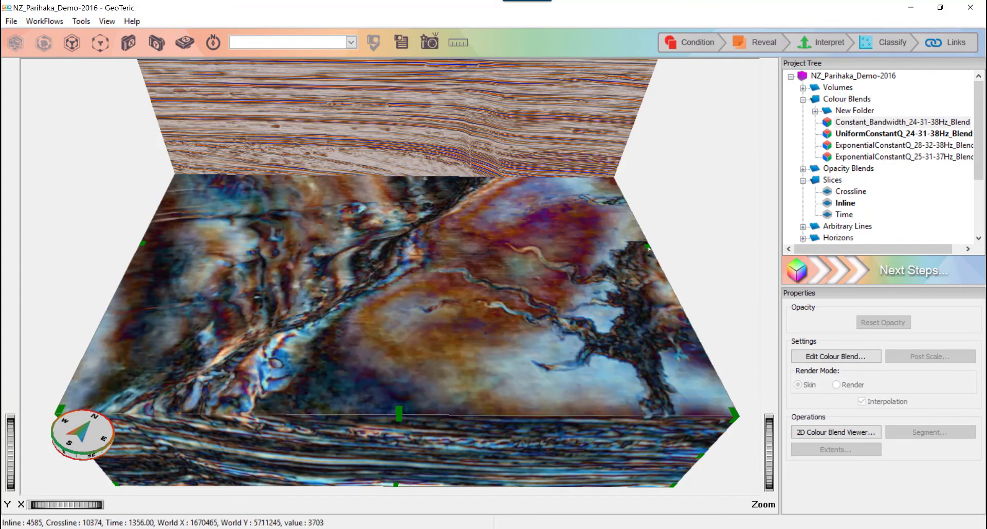
{"action": "left_click_drag", "start_coordinate": [647, 246], "coordinate": [403, 245]}
{"action": "left_click_drag", "start_coordinate": [235, 412], "coordinate": [249, 293]}
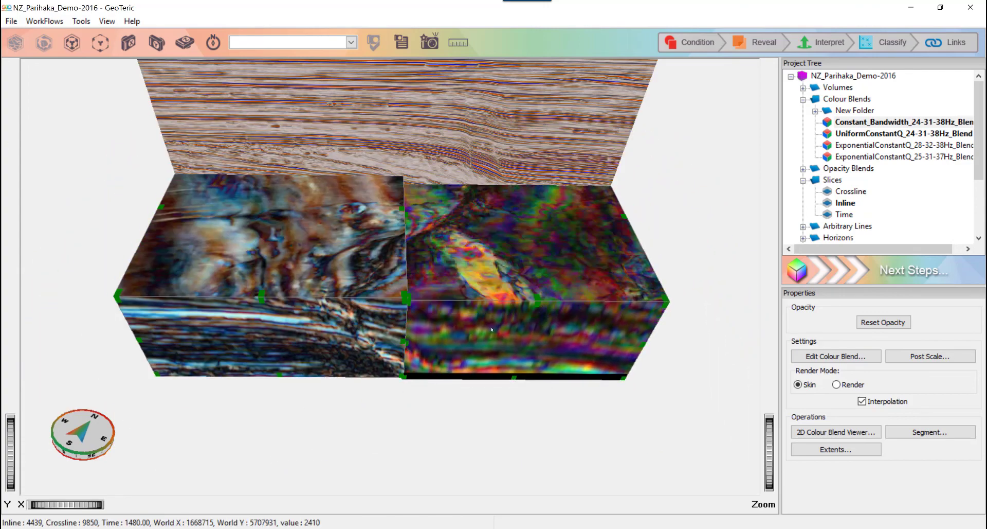
{"action": "left_click_drag", "start_coordinate": [437, 370], "coordinate": [437, 354]}
{"action": "scroll", "coordinate": [437, 353], "scroll_direction": "up", "scroll_amount": 3}
{"action": "middle_click_drag", "start_coordinate": [437, 353], "coordinate": [376, 368]}
{"action": "left_click_drag", "start_coordinate": [376, 368], "coordinate": [355, 391]}
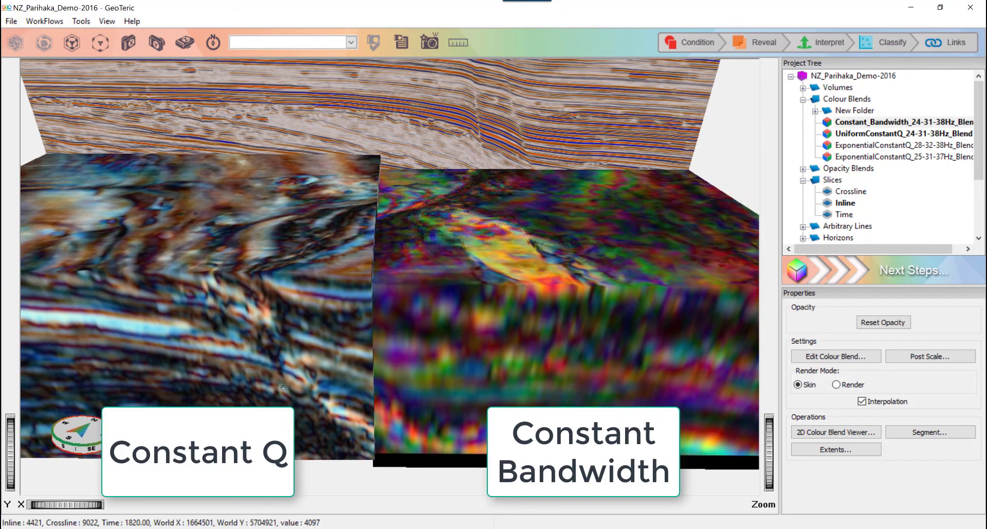